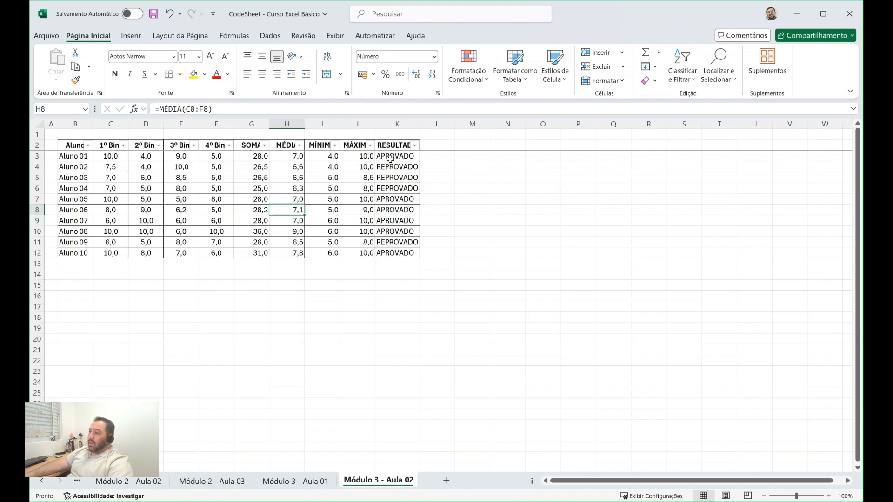
# - Examine the student table's bimester grades, averages and results on the Módulo 3 - Aula 02 sheet
pyautogui.moveTo(391, 159); pyautogui.dragTo(92, 250)
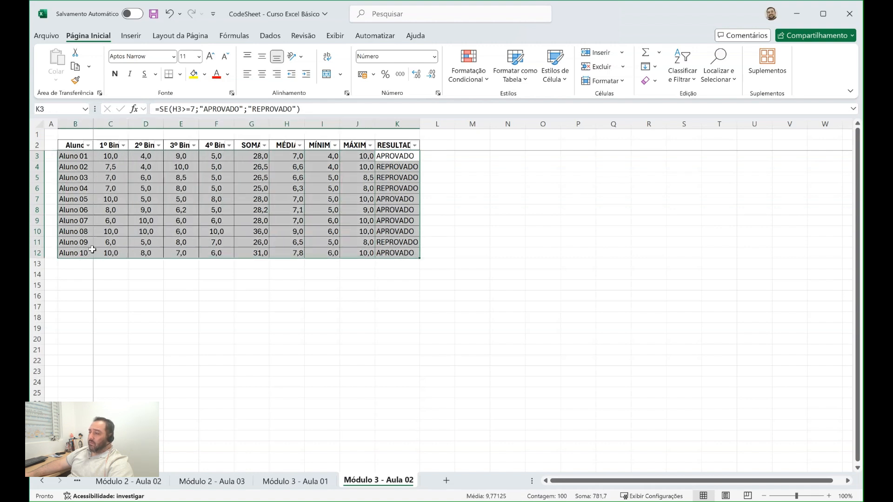
pyautogui.click(308, 263)
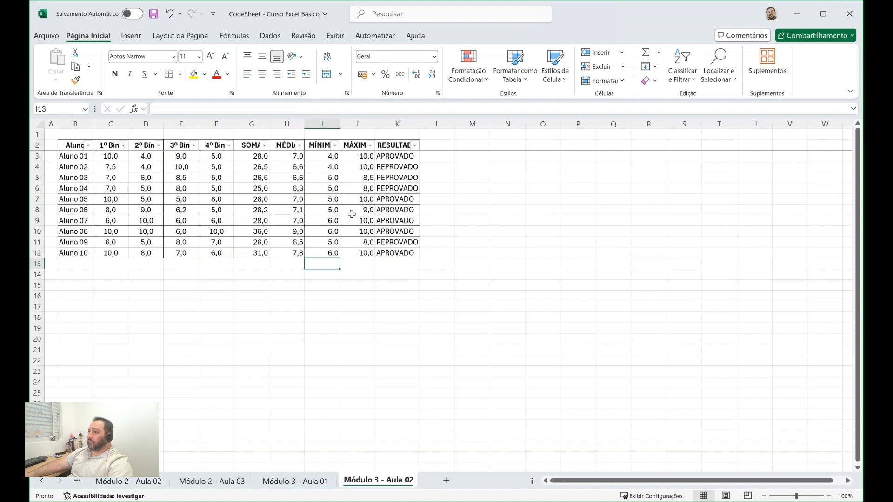
pyautogui.click(379, 185)
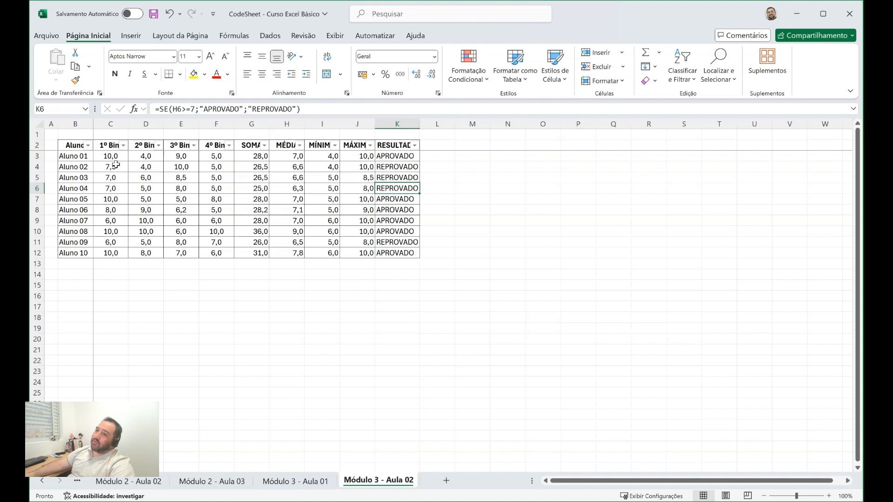
pyautogui.click(80, 145)
pyautogui.moveTo(80, 145)
pyautogui.mouseDown()
pyautogui.moveTo(395, 231)
pyautogui.moveTo(395, 253)
pyautogui.mouseUp()
pyautogui.click(254, 223)
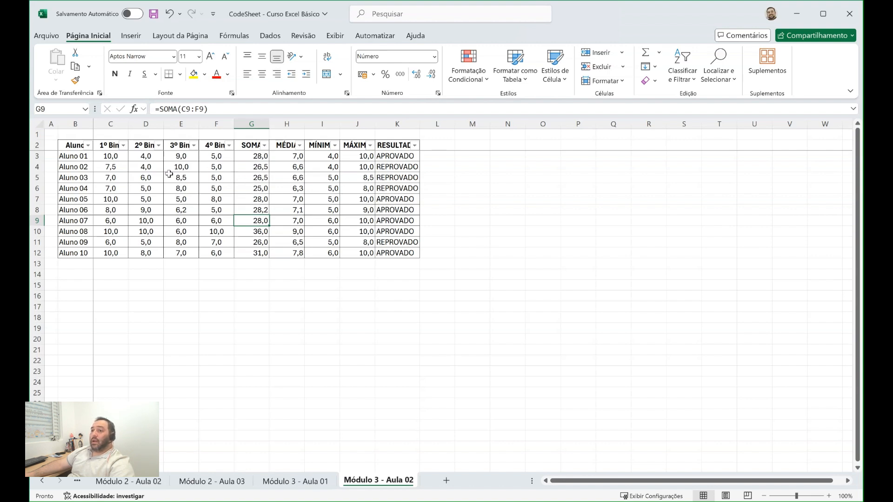
pyautogui.click(111, 157)
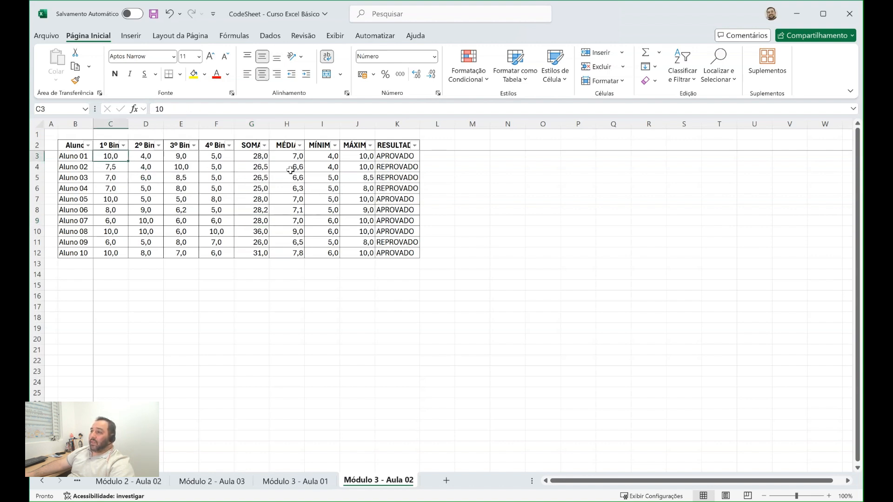
pyautogui.moveTo(288, 157)
pyautogui.mouseDown()
pyautogui.moveTo(287, 254)
pyautogui.moveTo(289, 156)
pyautogui.mouseUp()
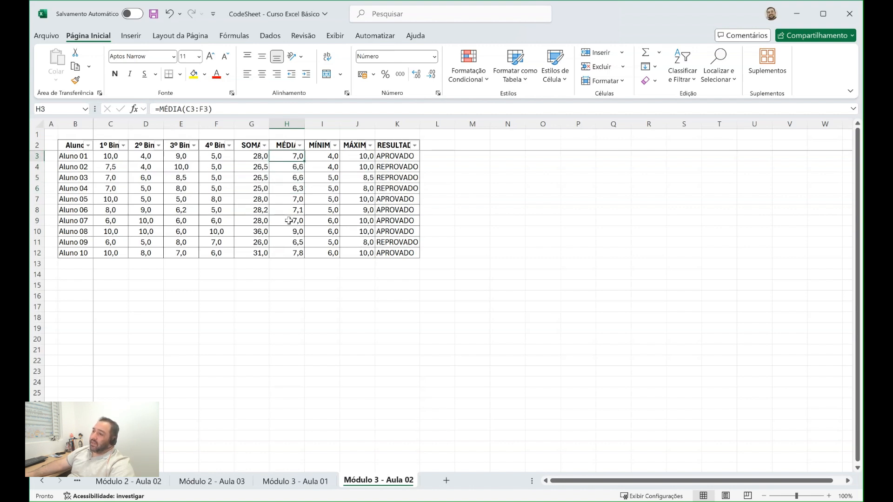
pyautogui.click(292, 168)
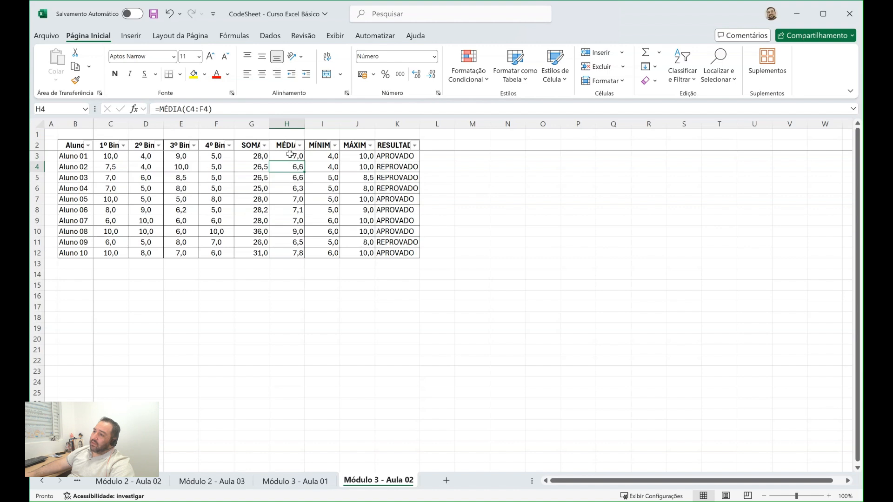
pyautogui.moveTo(291, 169); pyautogui.dragTo(282, 192)
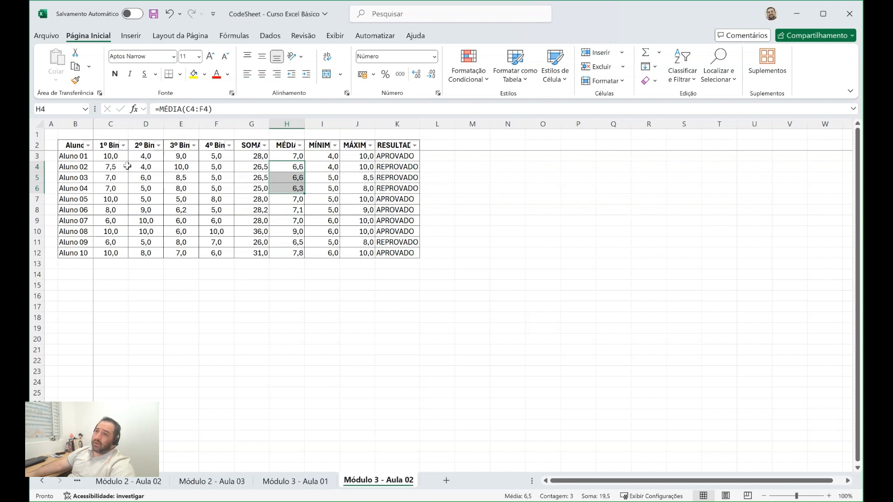
pyautogui.moveTo(110, 154); pyautogui.dragTo(212, 252)
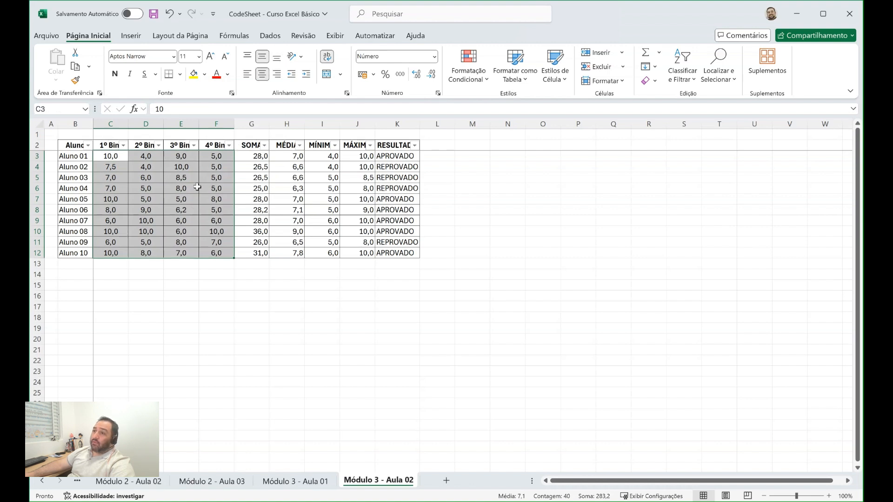
pyautogui.click(196, 232)
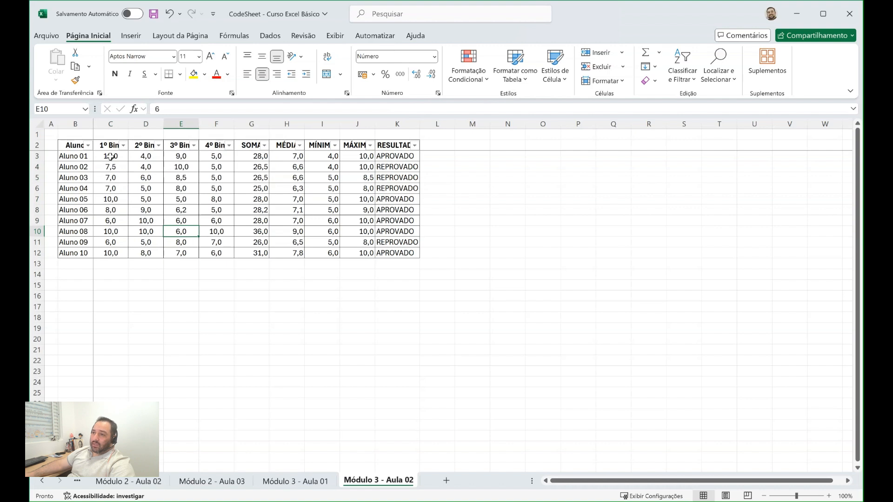
pyautogui.moveTo(111, 156); pyautogui.dragTo(220, 257)
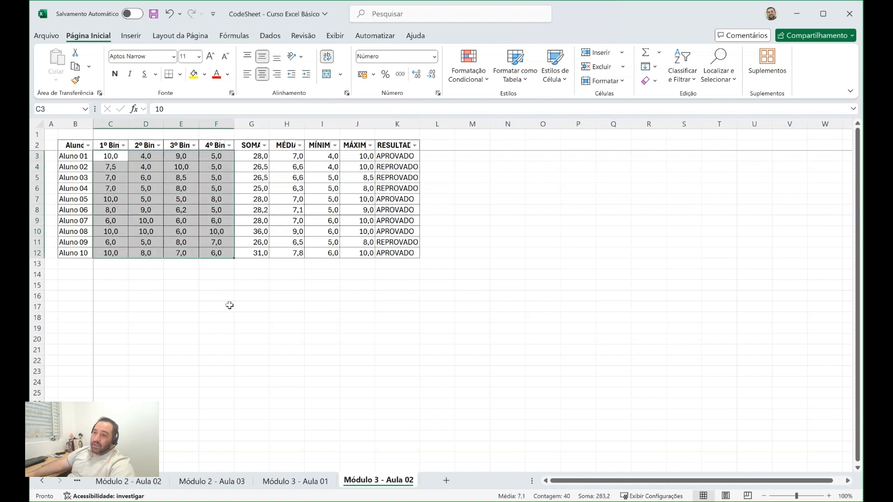
pyautogui.moveTo(112, 155); pyautogui.dragTo(214, 252)
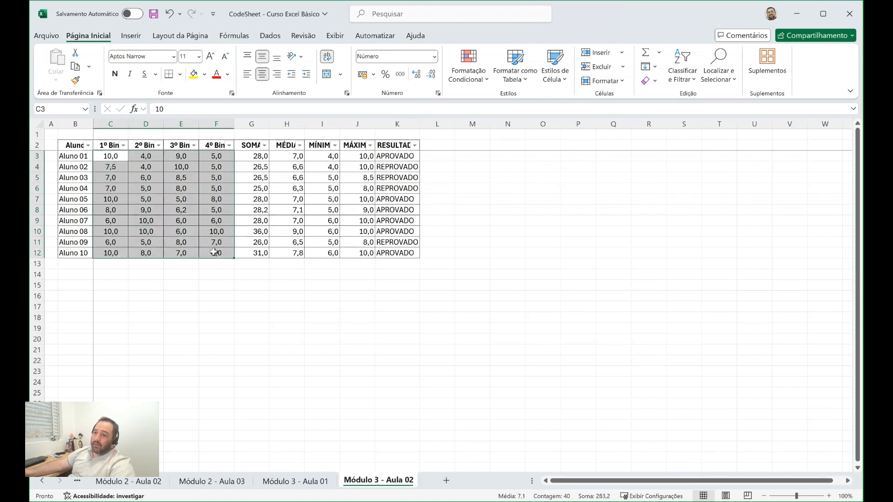
pyautogui.click(201, 300)
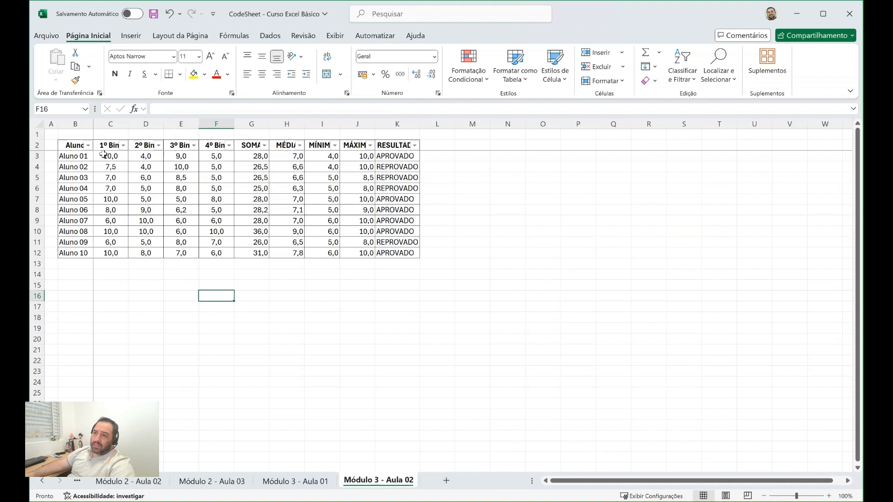
pyautogui.moveTo(103, 154); pyautogui.dragTo(212, 254)
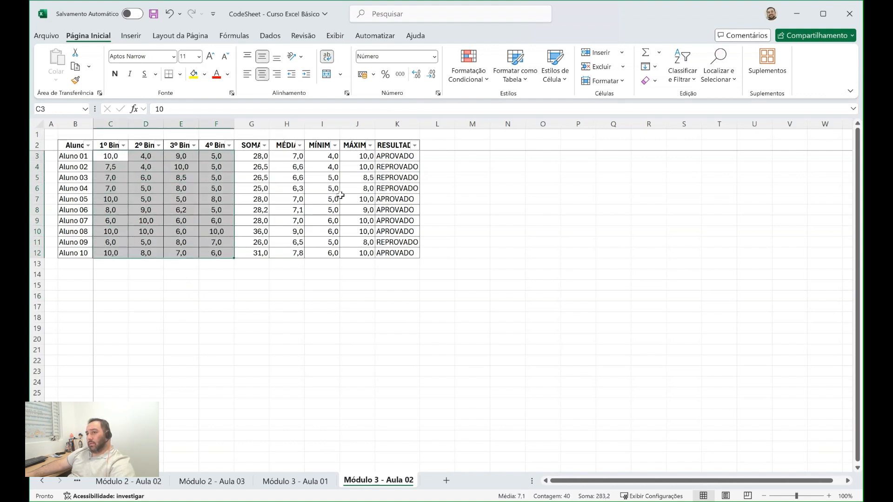
pyautogui.click(146, 220)
# - Add a conditional formatting rule to the bimester grades in C3:F12 that shows values below 7 in red text
pyautogui.moveTo(108, 157); pyautogui.dragTo(213, 248)
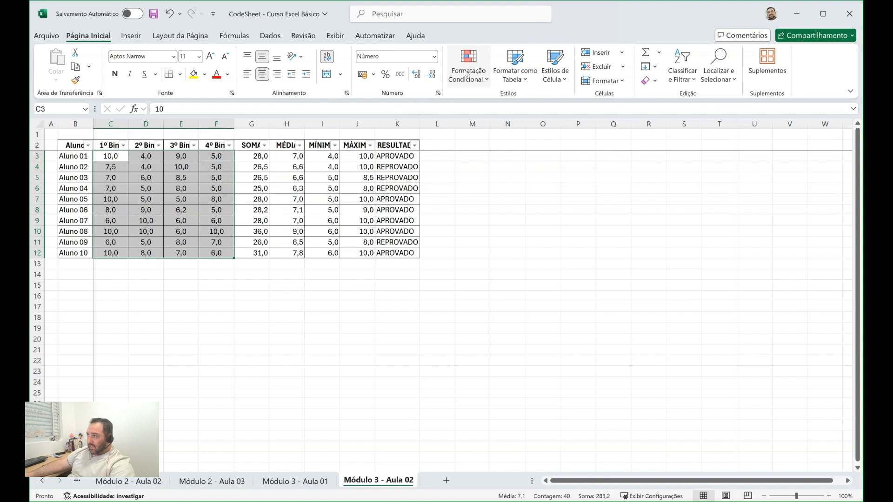
pyautogui.click(487, 82)
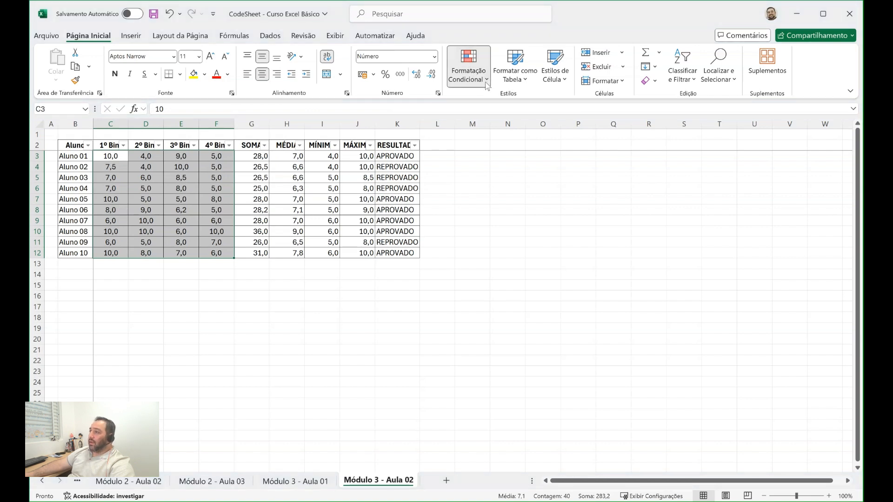
pyautogui.click(477, 215)
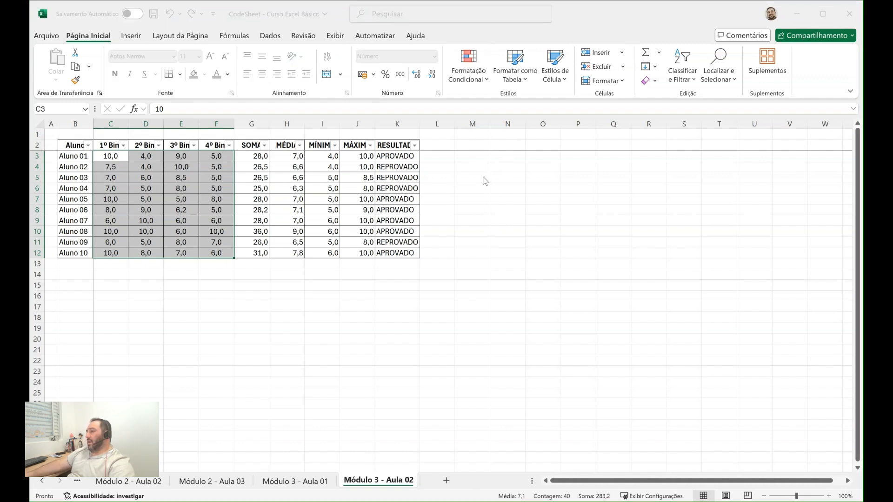
pyautogui.click(702, 113)
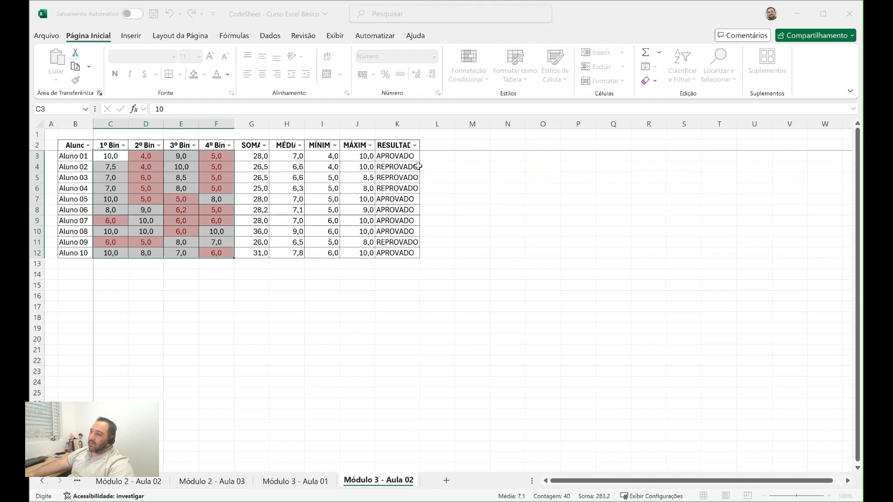
pyautogui.click(482, 145)
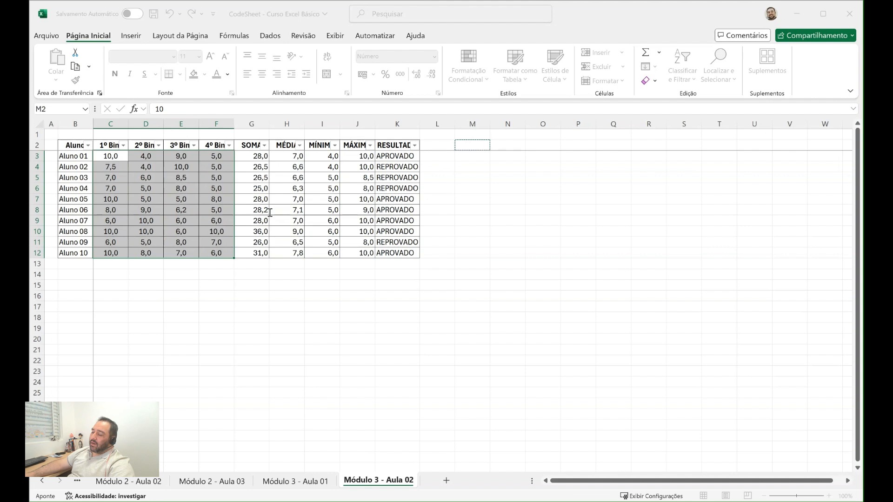
pyautogui.press('F2')
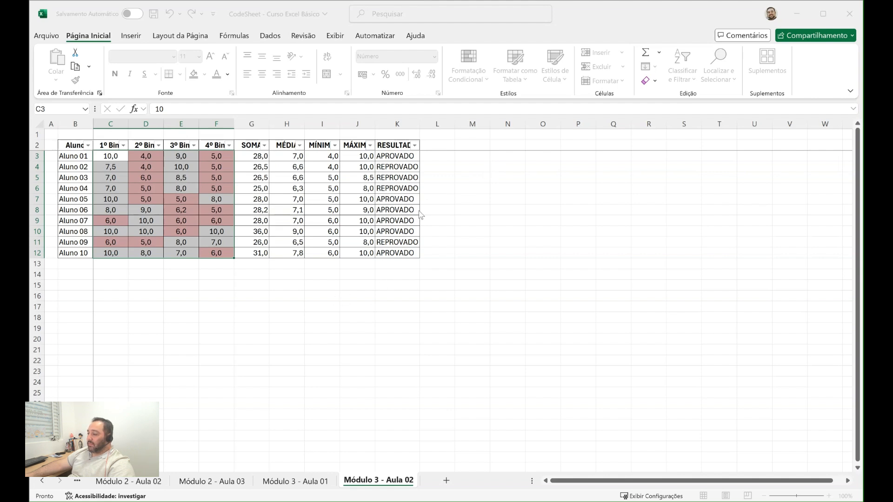
pyautogui.click(456, 395)
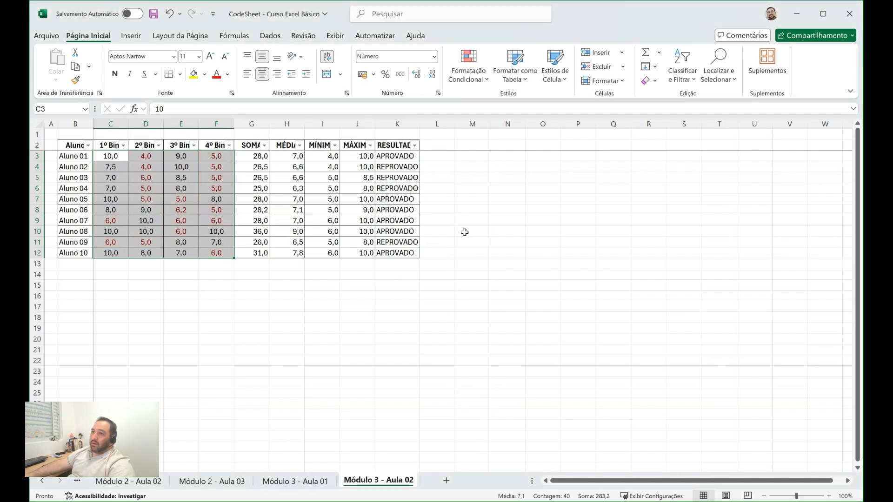
# - Examine the red-marked bimester grades and the pass/fail formulas in the RESULTADO column
pyautogui.click(146, 296)
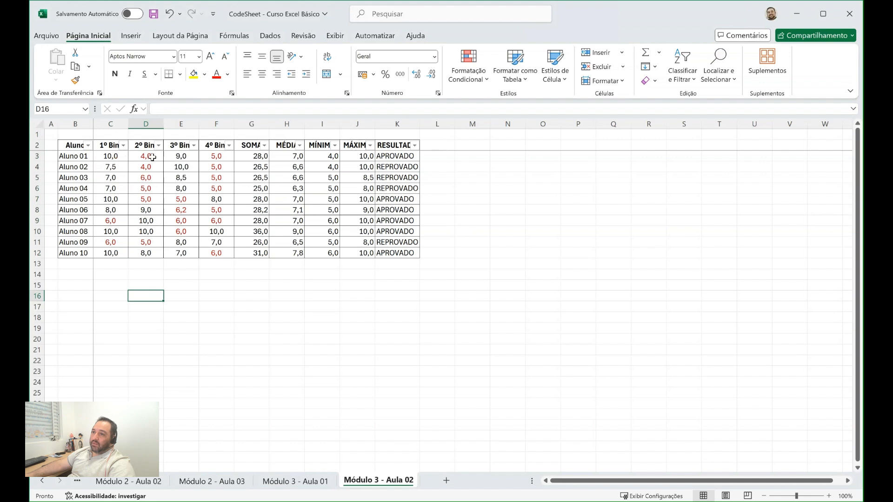
pyautogui.moveTo(151, 157); pyautogui.dragTo(158, 197)
pyautogui.moveTo(219, 158); pyautogui.dragTo(220, 199)
pyautogui.click(214, 240)
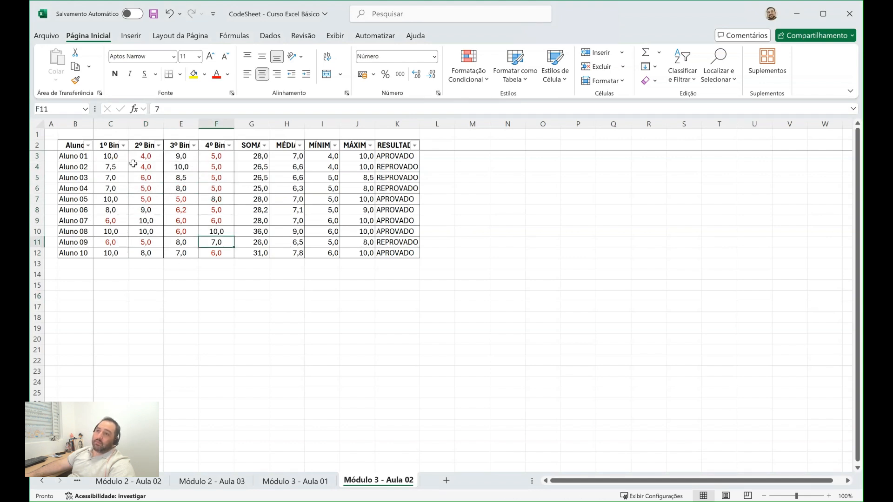
pyautogui.moveTo(145, 158); pyautogui.dragTo(147, 193)
pyautogui.click(160, 296)
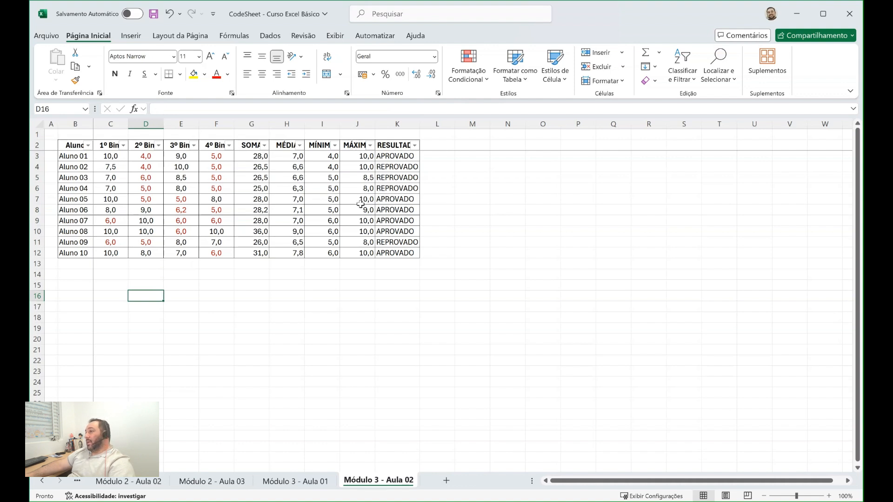
pyautogui.moveTo(402, 157); pyautogui.dragTo(402, 252)
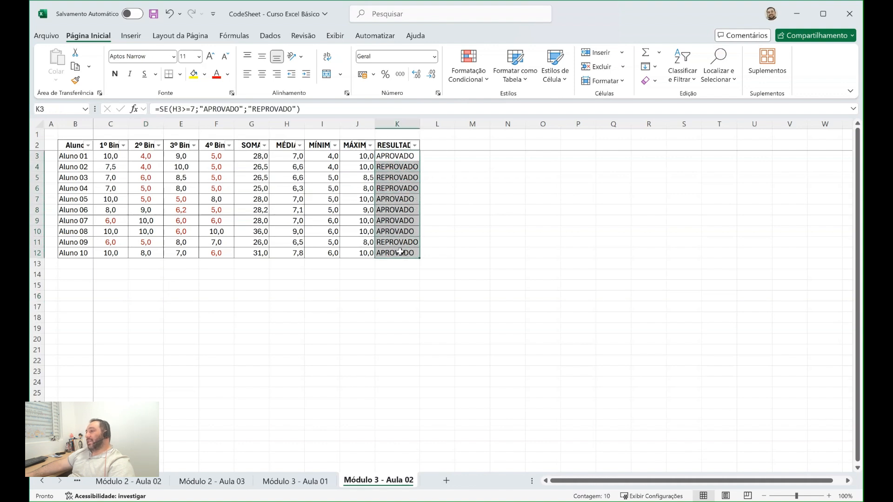
pyautogui.click(399, 155)
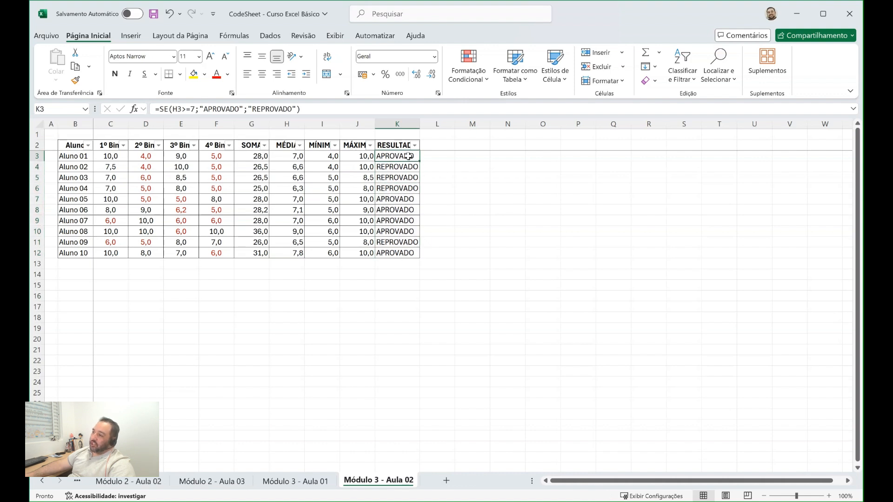
pyautogui.hotkey('shift', 'Down')
pyautogui.hotkey('shift', 'Down')
pyautogui.hotkey('shift', 'Down')
pyautogui.hotkey('shift', 'Down')
pyautogui.hotkey('shift', 'Down')
pyautogui.hotkey('shift', 'Down')
pyautogui.hotkey('shift', 'Down')
pyautogui.hotkey('shift', 'Down')
pyautogui.hotkey('shift', 'Down')
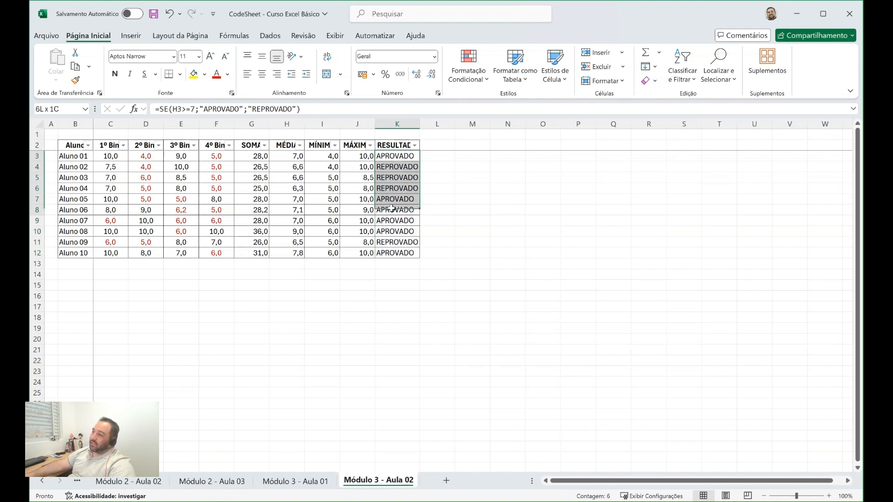
pyautogui.click(410, 156)
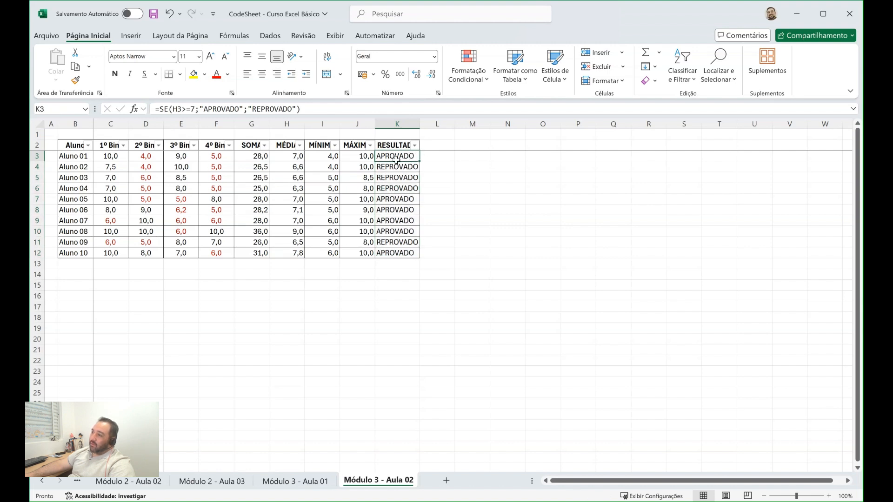
pyautogui.click(406, 168)
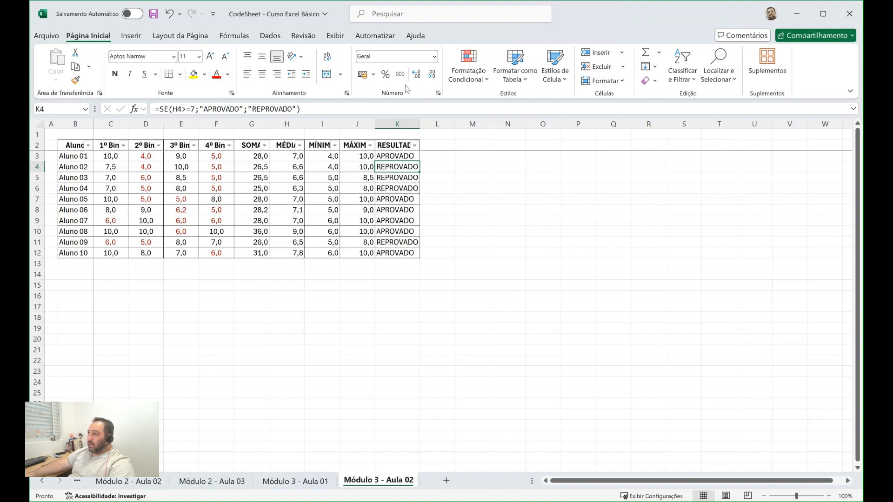
# - Add a conditional formatting rule to the results in K3:K12 that shows APROVADO with green fill and dark green text
pyautogui.moveTo(405, 157); pyautogui.dragTo(394, 255)
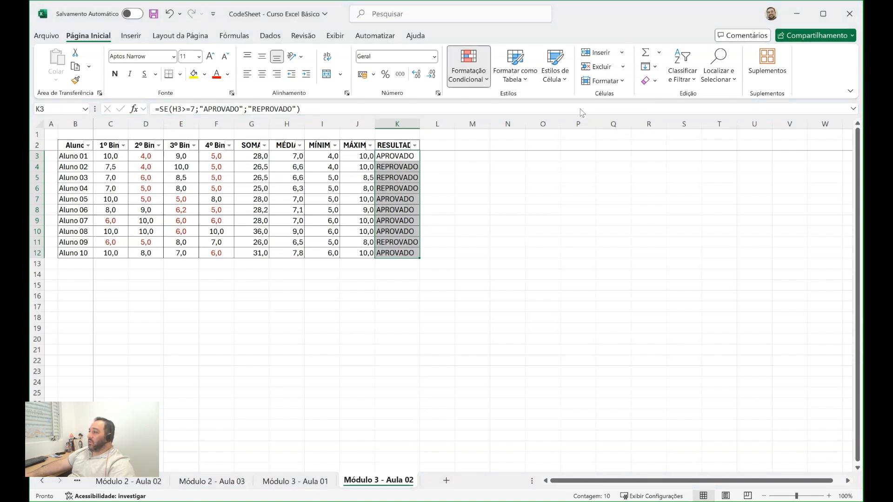
pyautogui.click(631, 195)
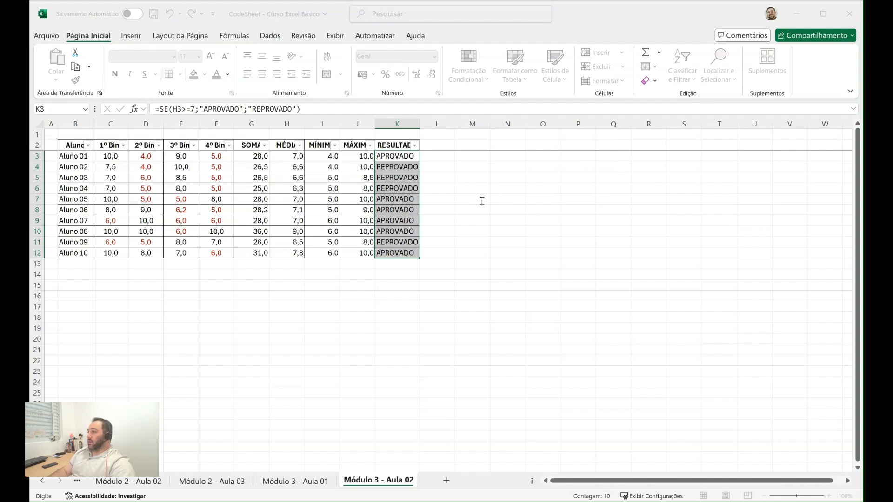
pyautogui.write('APROVADO')
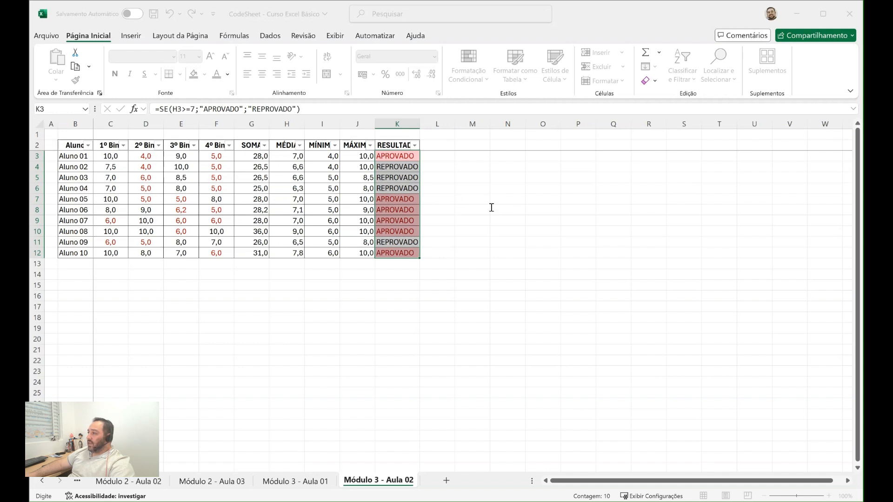
pyautogui.click(748, 208)
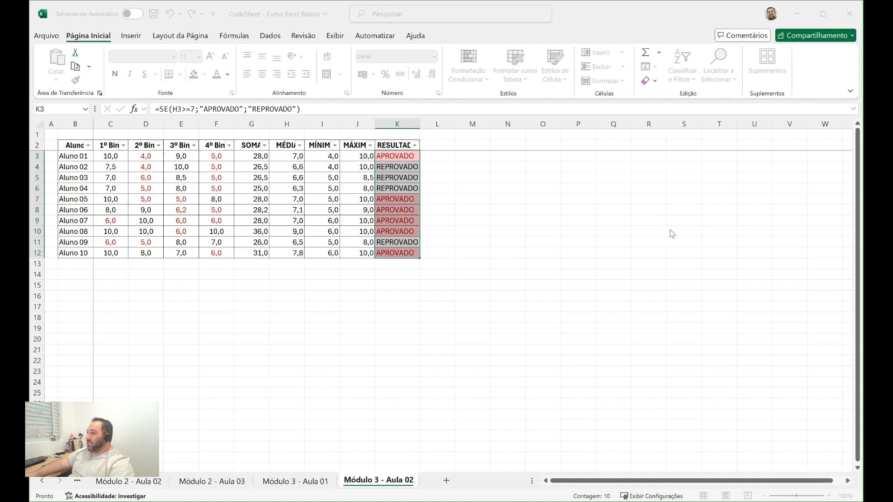
# - Add a second highlight rule to K3:K12 that shows REPROVADO with light red fill and dark red text
pyautogui.hotkey('ctrl', 'z')
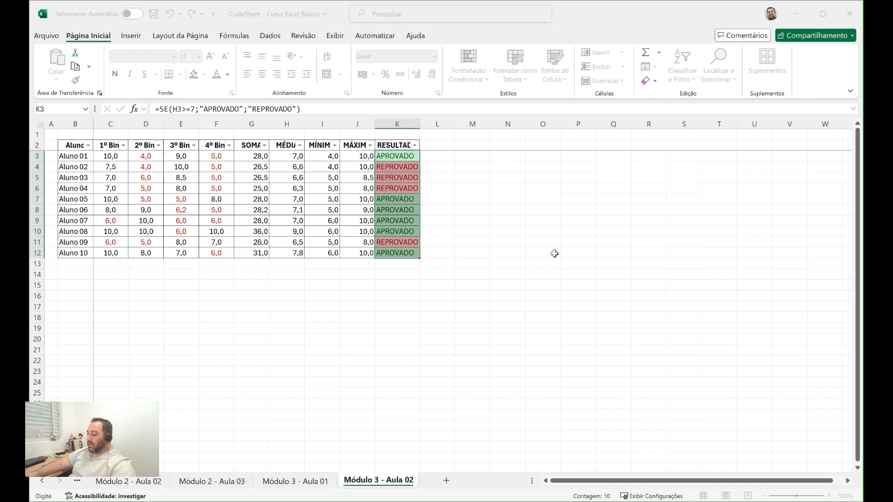
pyautogui.press('BackSpace')
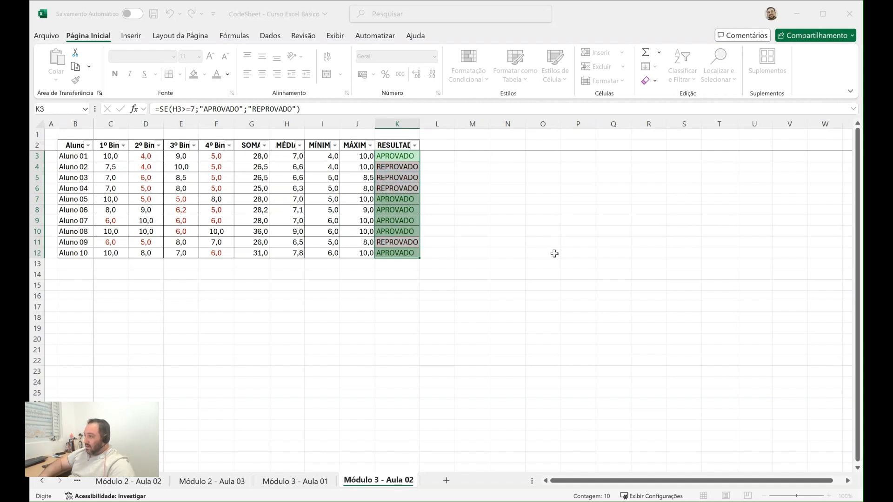
pyautogui.press('End')
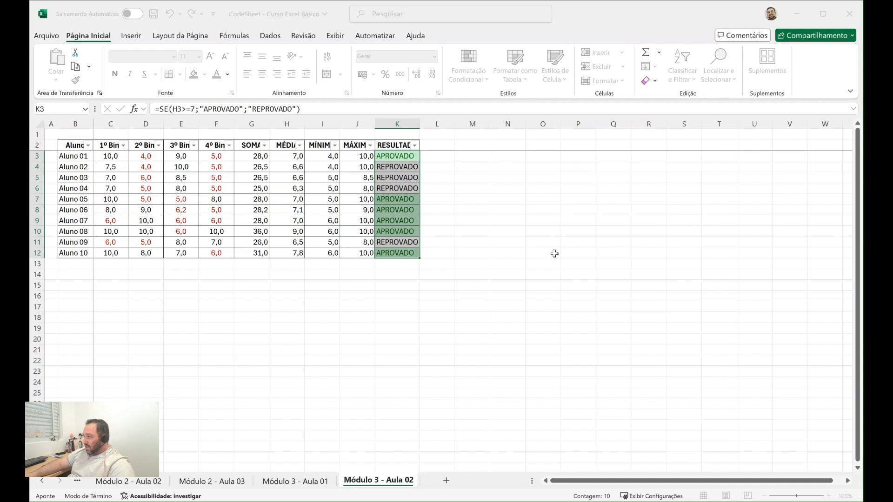
pyautogui.click(503, 201)
pyautogui.write('O')
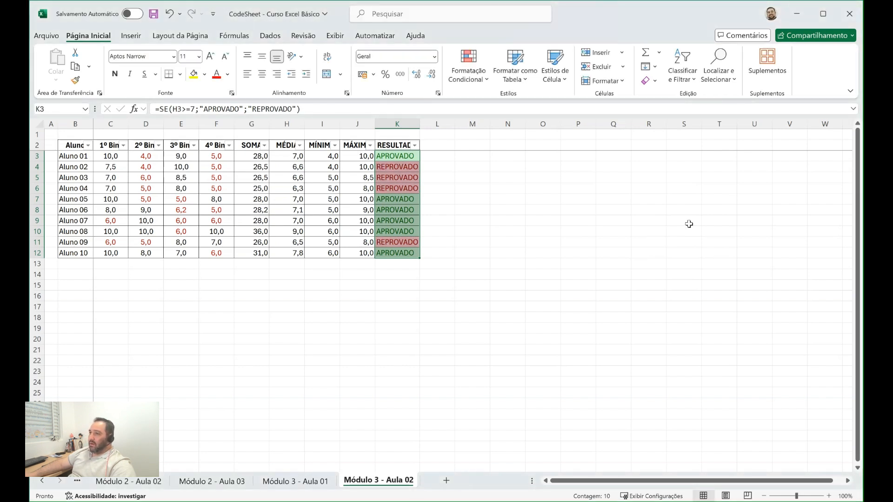
# - Examine the colours of the pass/fail cells in the RESULTADO column, K3:K12
pyautogui.click(578, 295)
pyautogui.moveTo(216, 210); pyautogui.dragTo(254, 210)
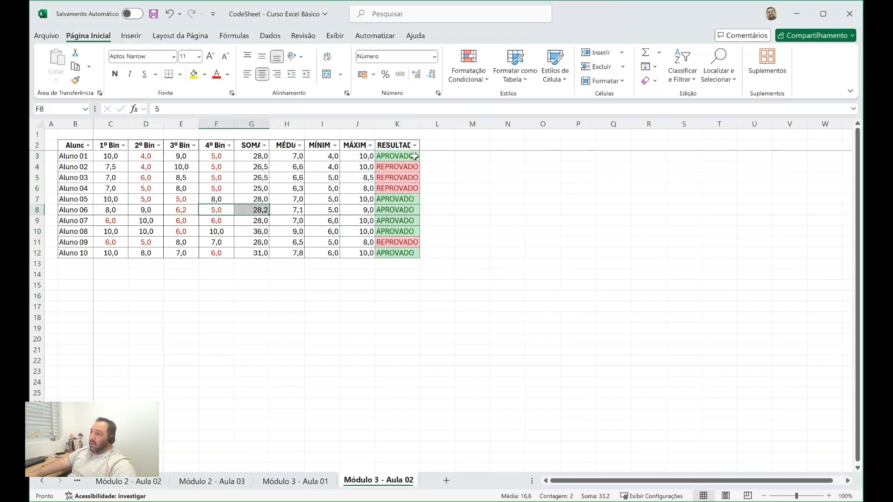
pyautogui.moveTo(401, 156); pyautogui.dragTo(407, 253)
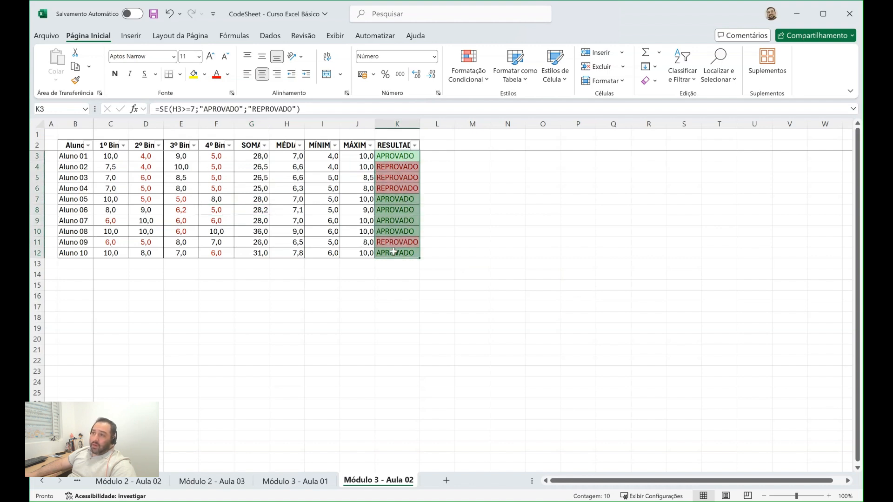
pyautogui.click(216, 199)
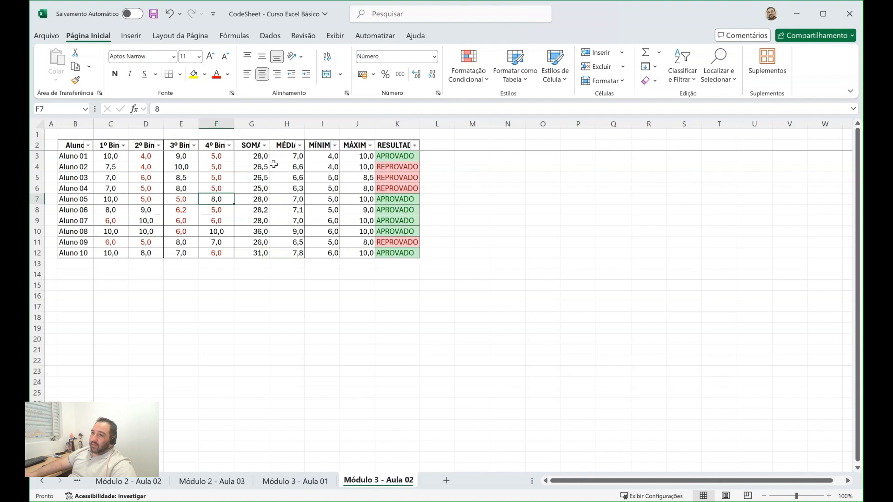
# - Set Aluno 02's second-bimester grade in D4 to 10 and check the formatting of the result in K4
pyautogui.click(146, 166)
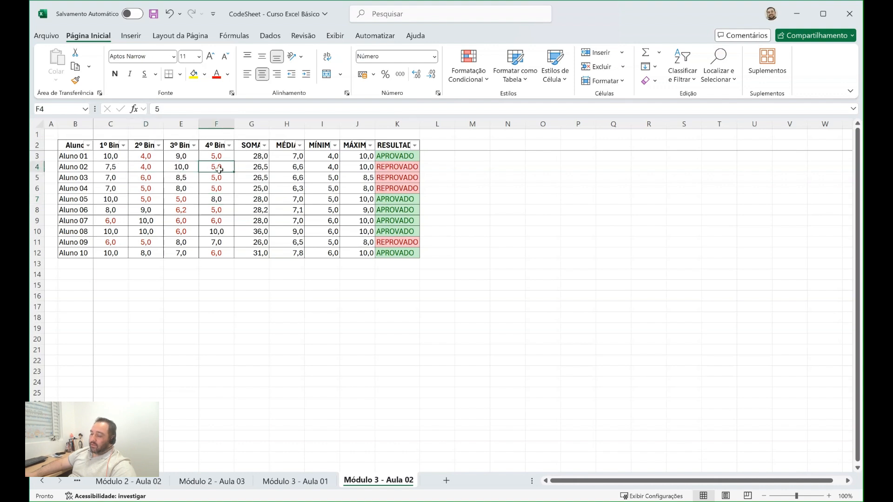
pyautogui.write('10')
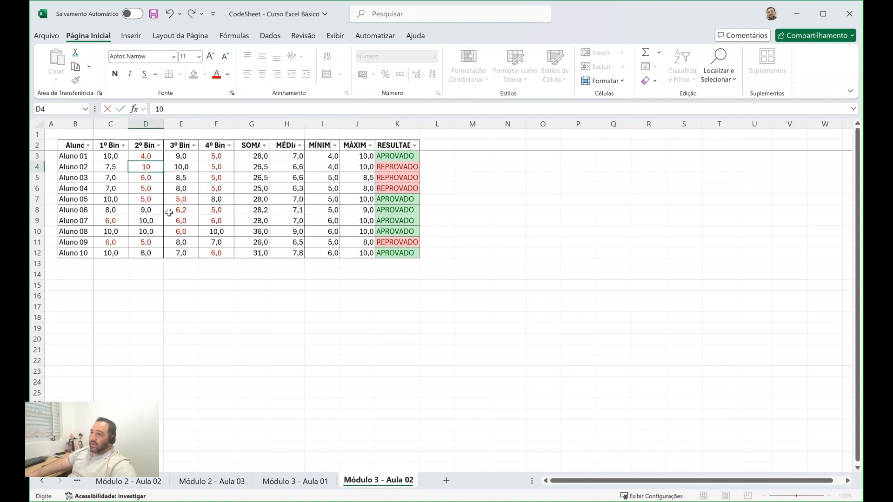
pyautogui.click(183, 191)
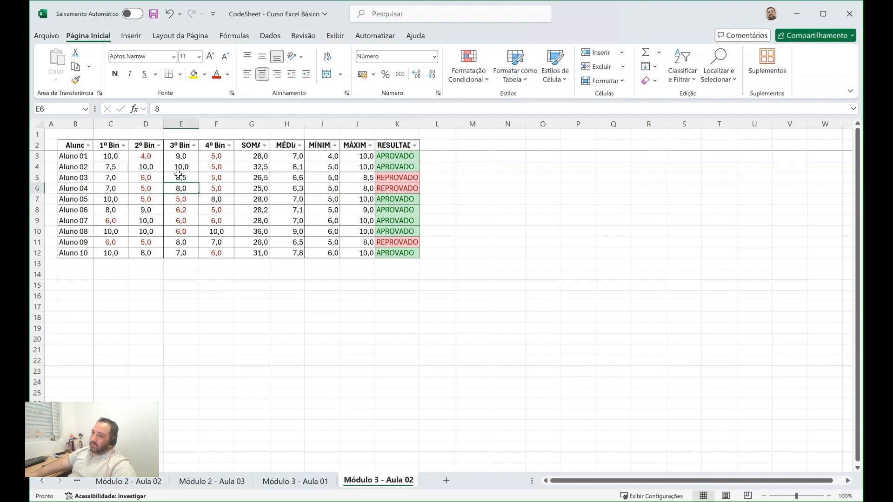
pyautogui.click(402, 168)
# - Set Aluno 02's second-bimester grade in D4 back to 4
pyautogui.click(156, 167)
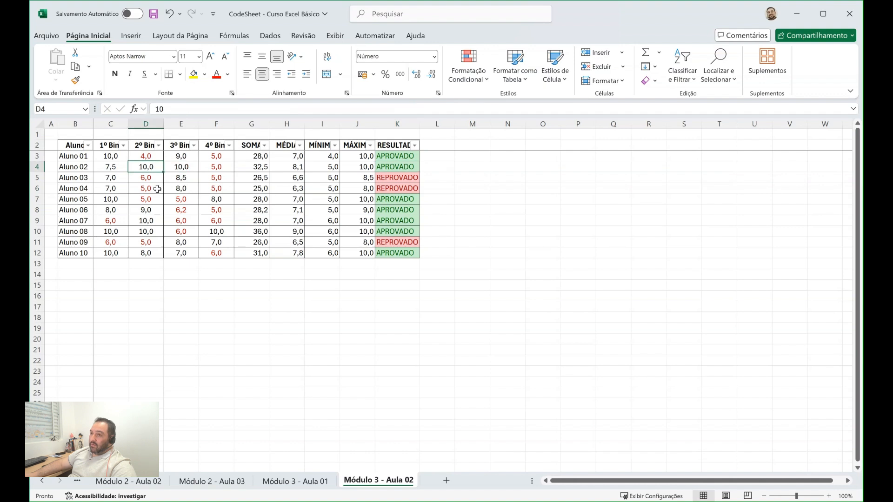
pyautogui.write('4')
pyautogui.hotkey('ctrl', 'Return')
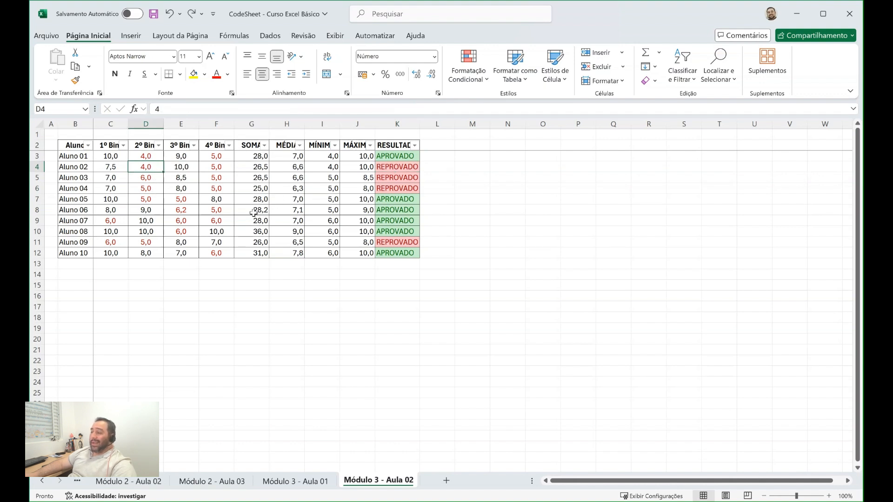
# - Try a green-yellow colour scale on the MÉDIA averages in H3:H12
pyautogui.click(343, 198)
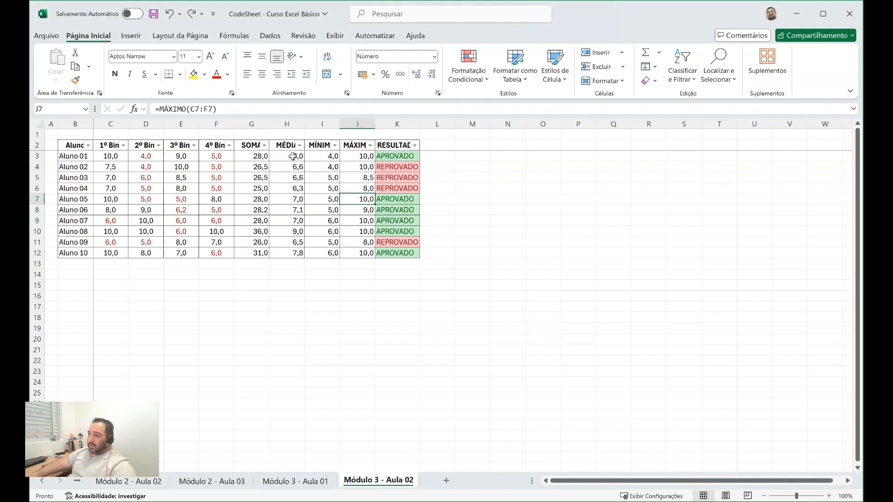
pyautogui.moveTo(294, 158); pyautogui.dragTo(282, 256)
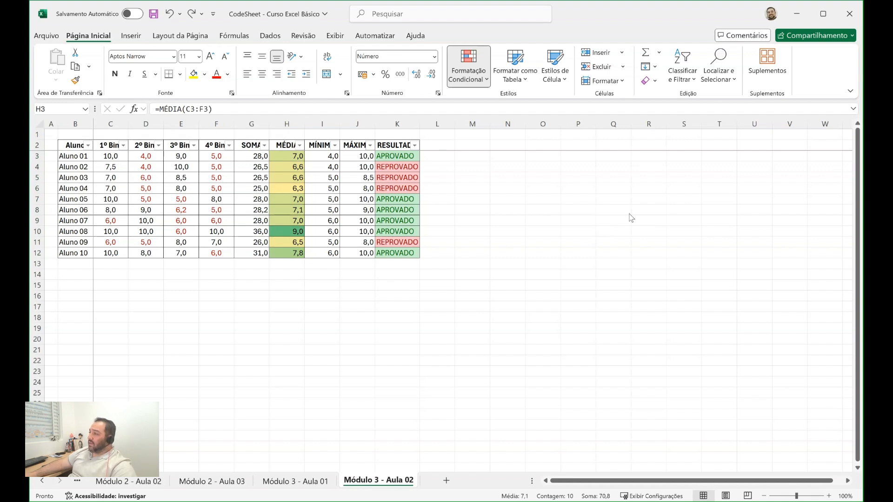
pyautogui.hotkey('ctrl', 'z')
pyautogui.hotkey('ctrl', 'z')
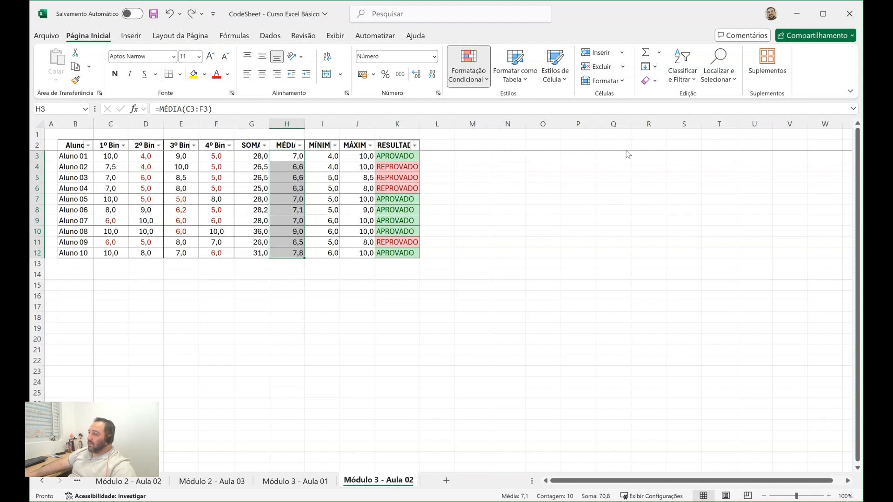
# - Try red and blue gradient data bars on the MÉDIA averages in H3:H12
pyautogui.hotkey('ctrl', 'y')
pyautogui.hotkey('ctrl', 'y')
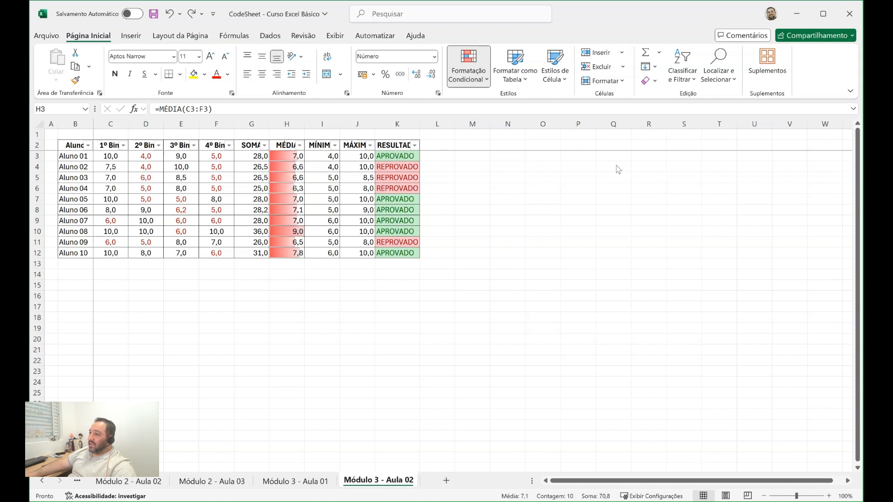
pyautogui.hotkey('ctrl', 'y')
pyautogui.hotkey('ctrl', 'y')
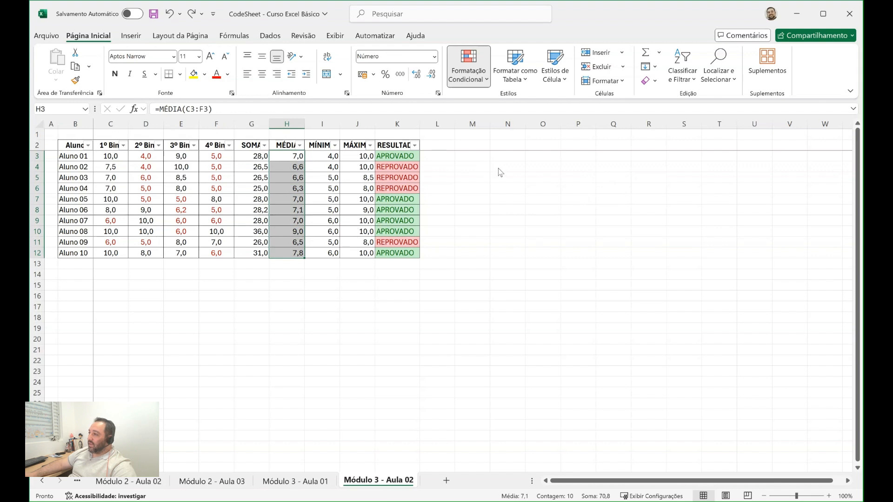
pyautogui.hotkey('ctrl', 'z')
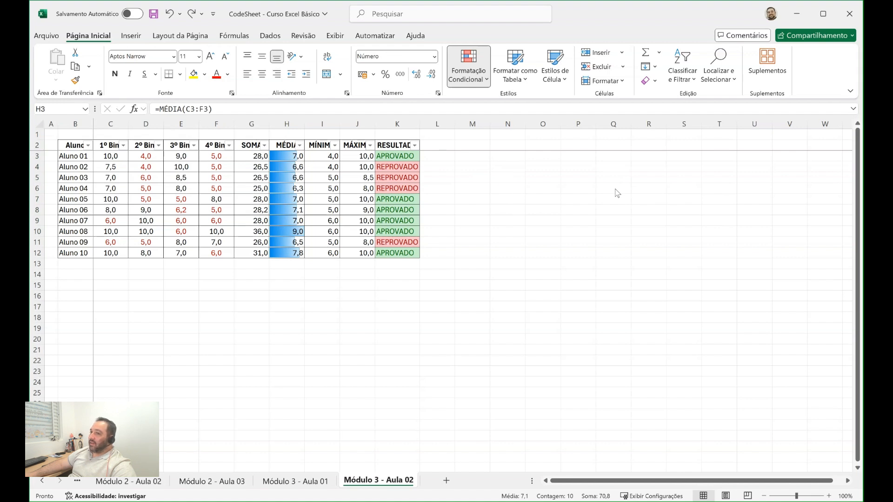
pyautogui.hotkey('ctrl', 'z')
# - Examine the conditional formatting options for the bimester grades in C3:F12
pyautogui.moveTo(114, 157); pyautogui.dragTo(221, 254)
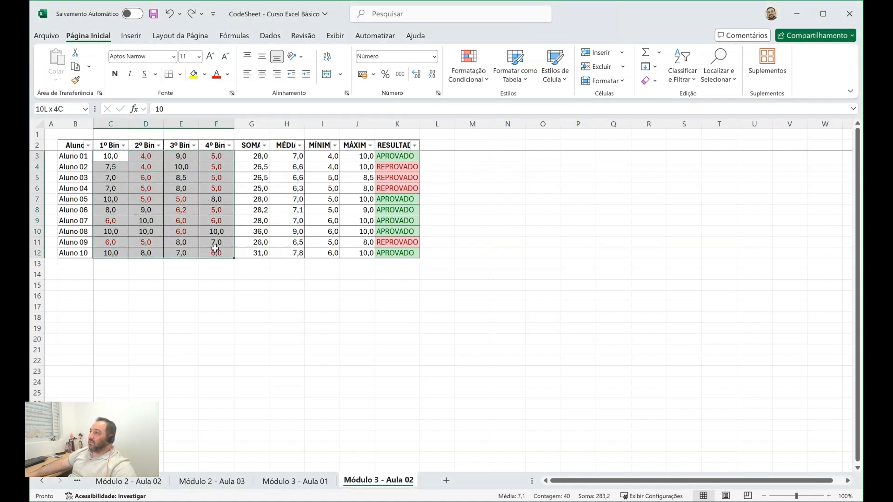
pyautogui.click(486, 81)
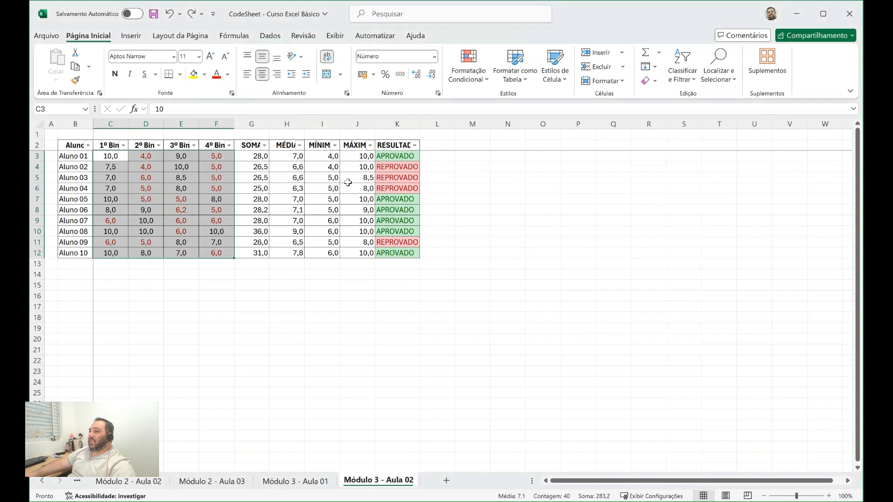
pyautogui.click(409, 199)
pyautogui.click(500, 199)
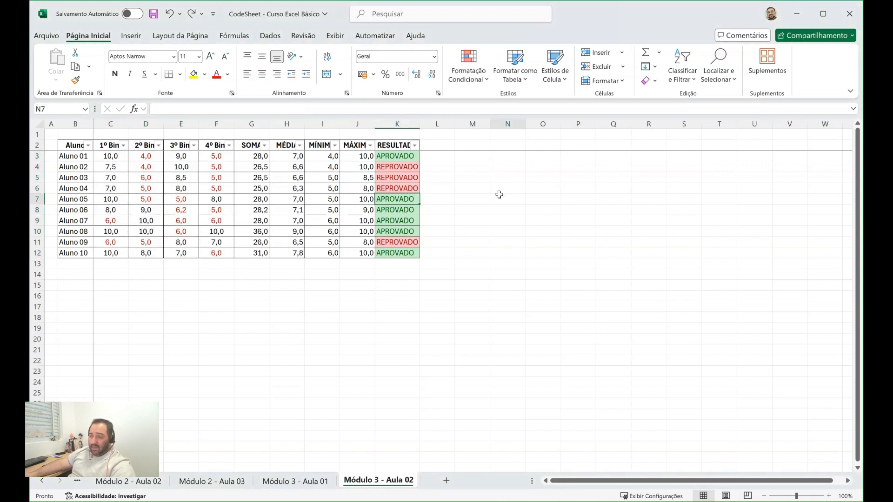